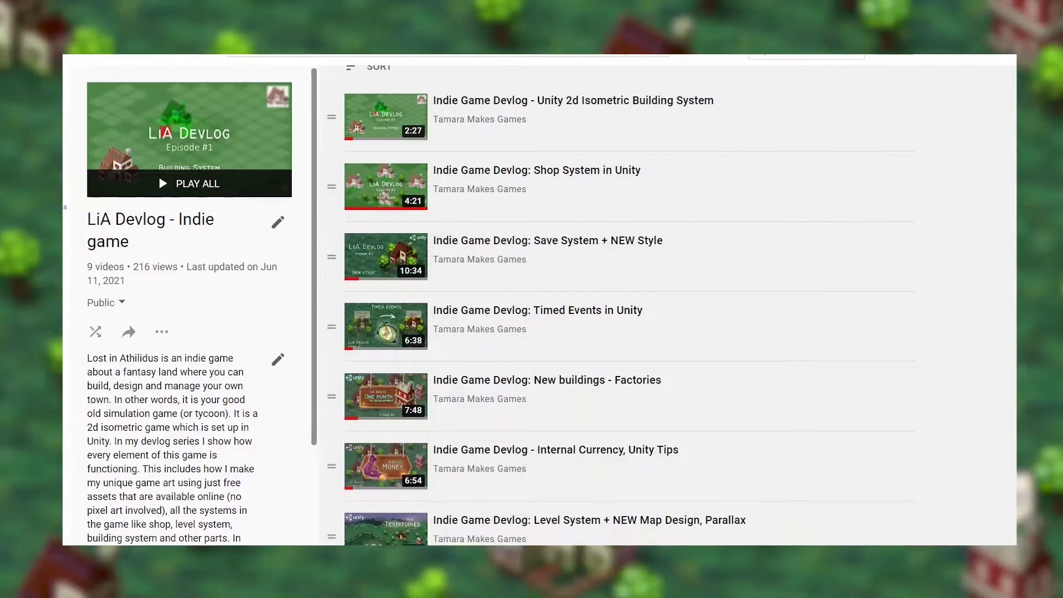
Scroll the devlog playlist, then name the new 2D project 'Isometric 2D'.
{"action": "scroll", "coordinate": [620, 304], "scroll_direction": "down", "scroll_amount": 3}
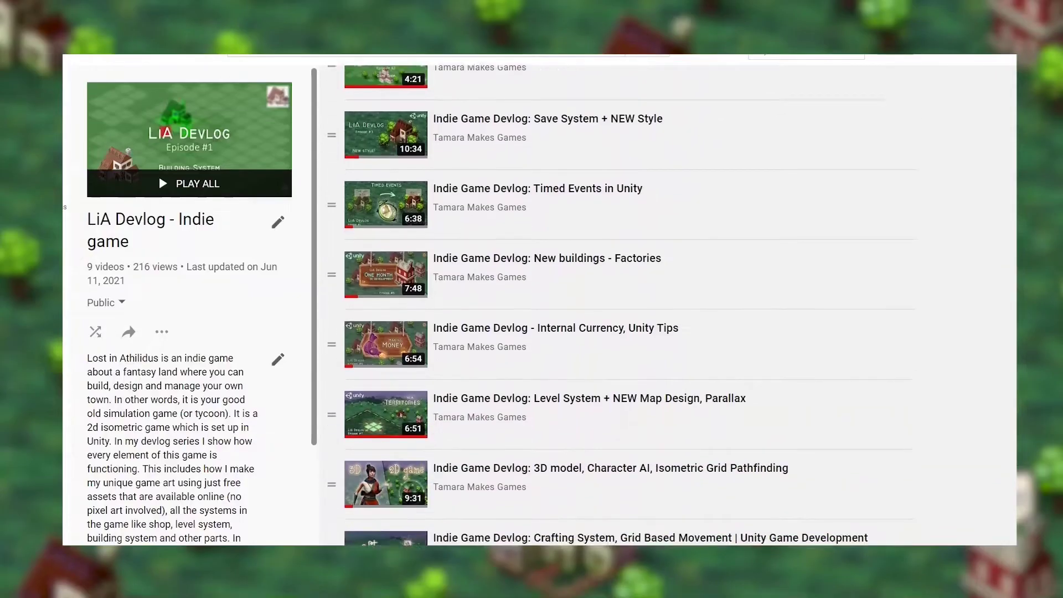
{"action": "scroll", "coordinate": [620, 304], "scroll_direction": "down", "scroll_amount": 1}
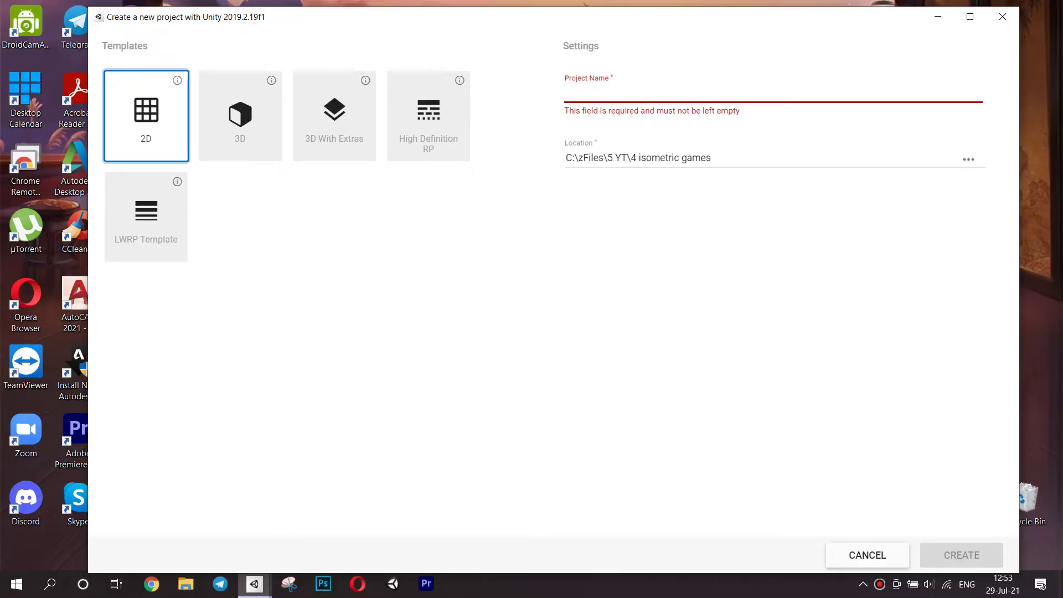
{"action": "type", "text": "Isometric 2D"}
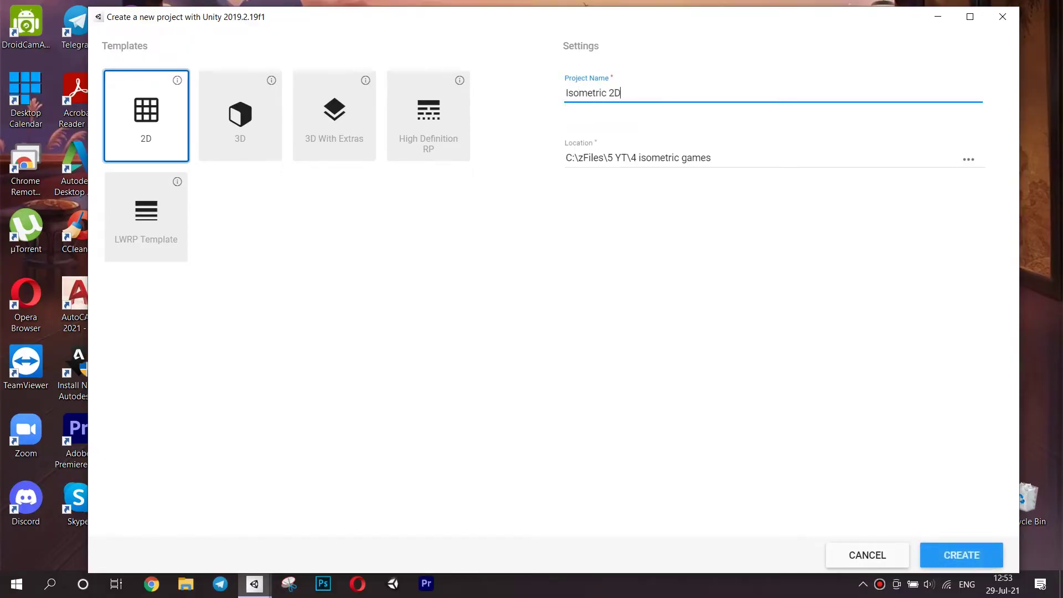
Create the Isometric 2D project and add a 2D Object > Isometric Tilemap to the scene.
{"action": "key", "text": "Return"}
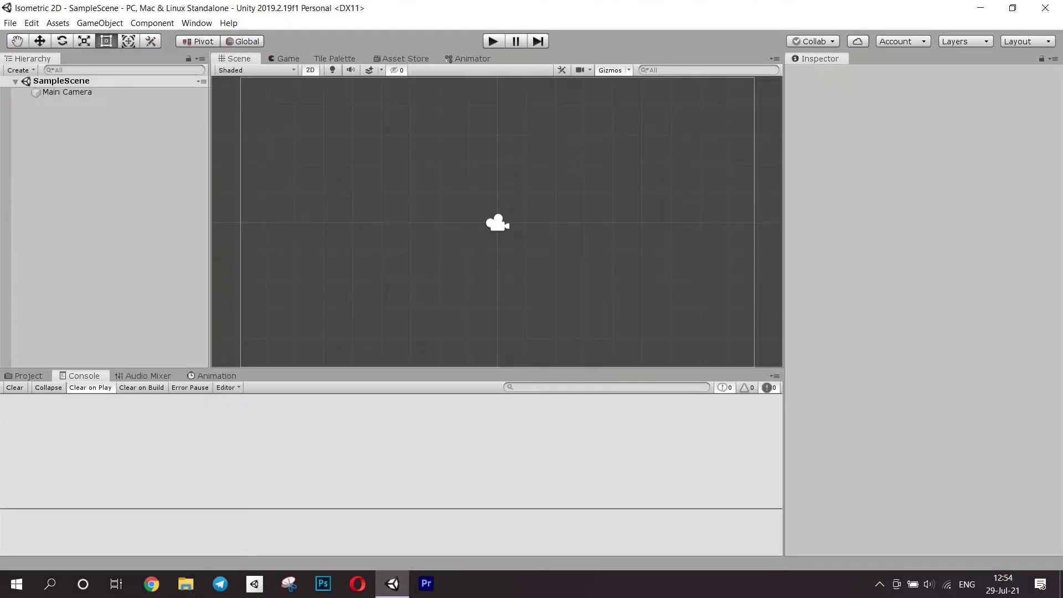
{"action": "right_click", "coordinate": [98, 209]}
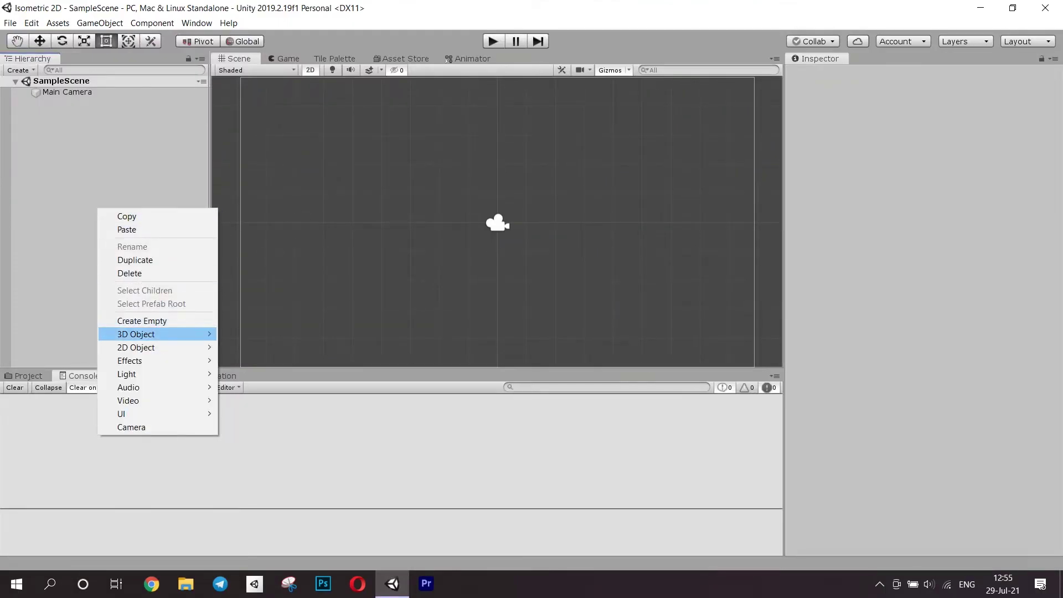
{"action": "mouse_move", "coordinate": [161, 334]}
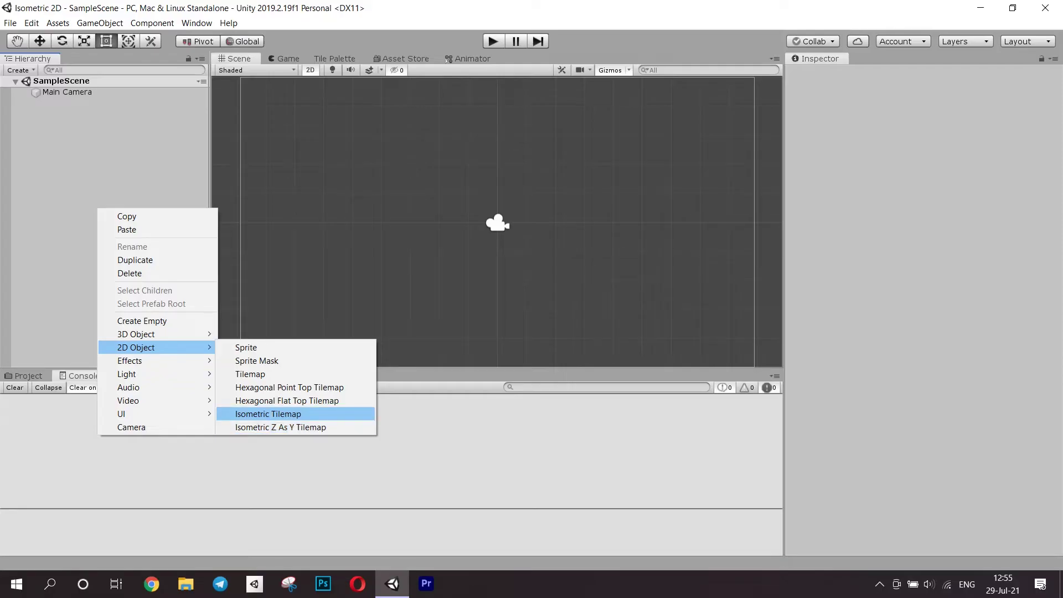
{"action": "left_click", "coordinate": [268, 415]}
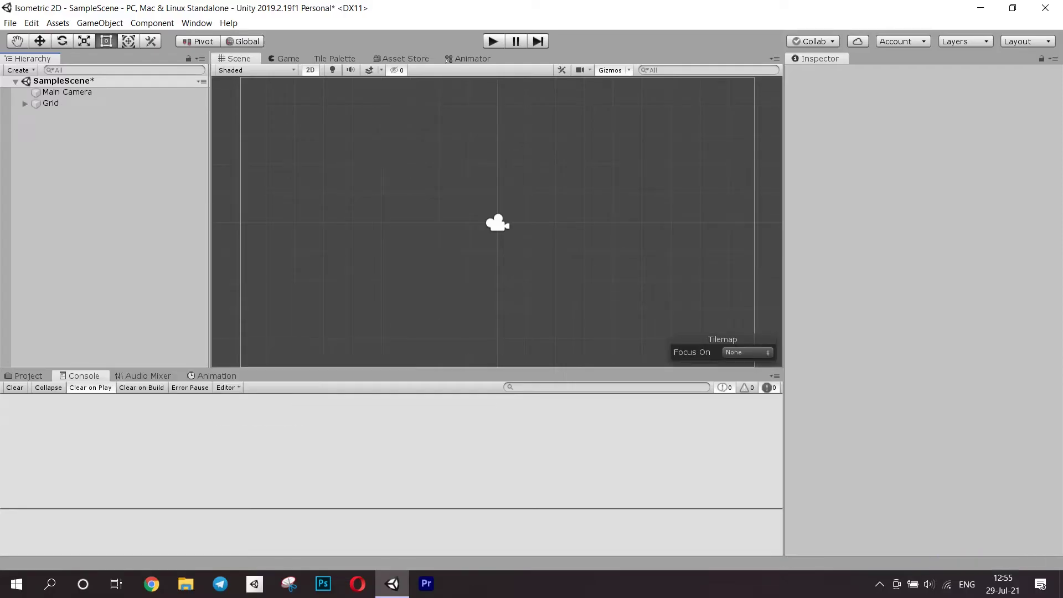
Set the Grid's Cell Size to X 2 and Y 1.
{"action": "left_click", "coordinate": [51, 103]}
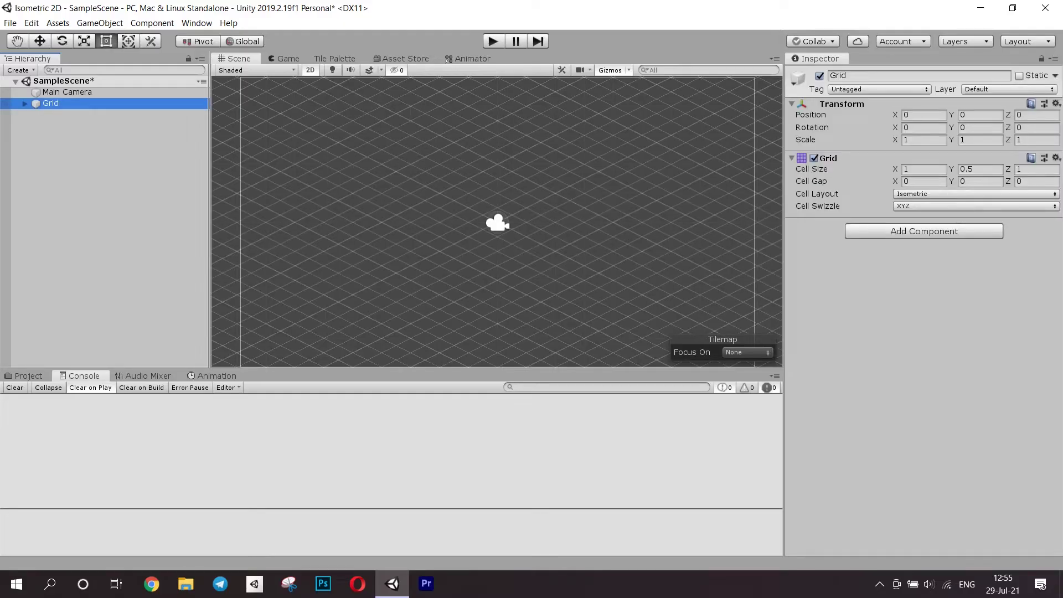
{"action": "left_click", "coordinate": [924, 169]}
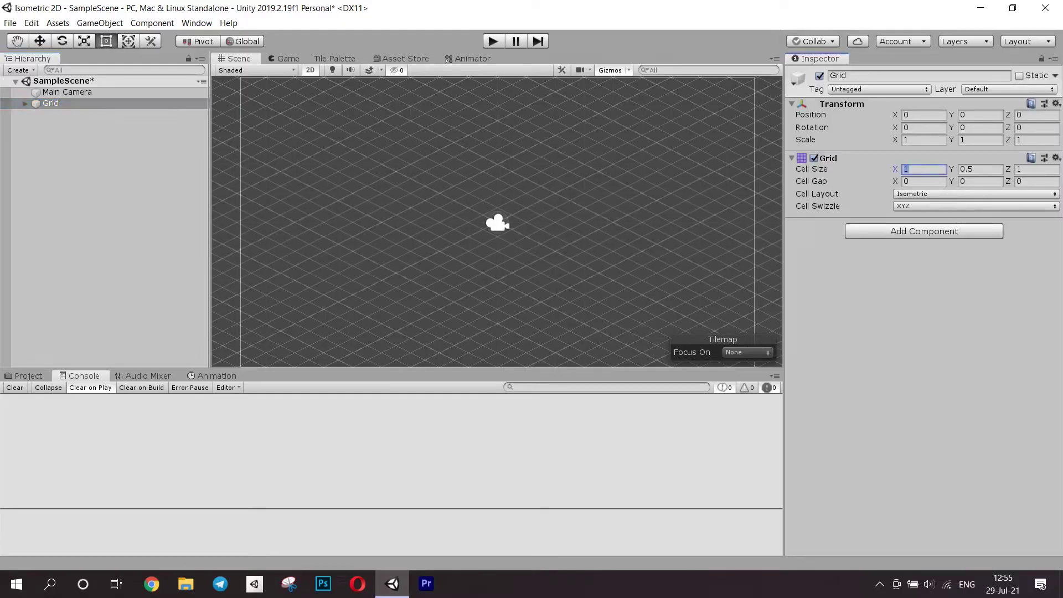
{"action": "type", "text": "2"}
{"action": "key", "text": "Tab"}
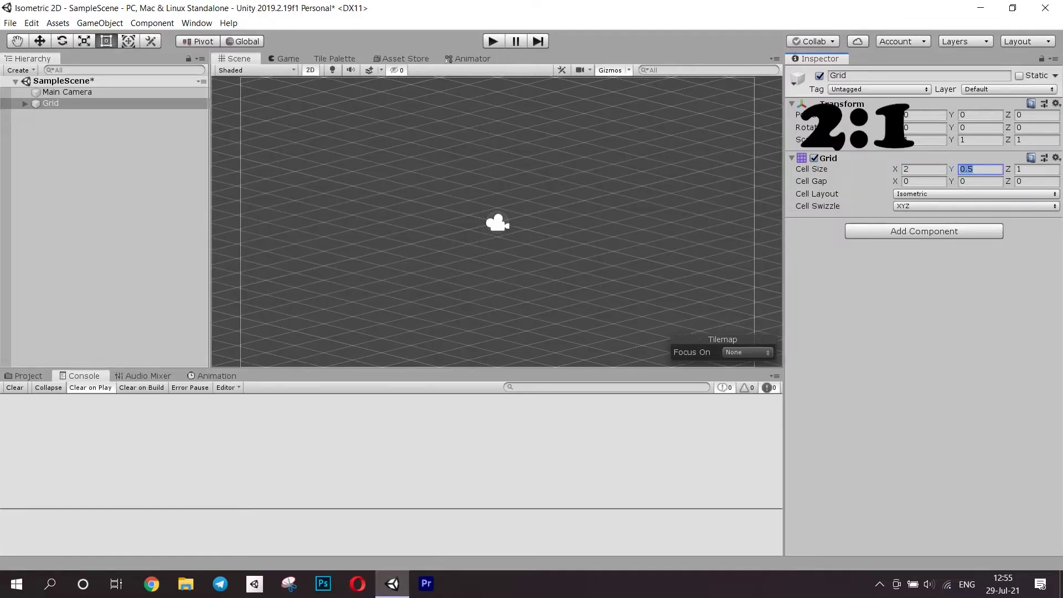
{"action": "type", "text": "1"}
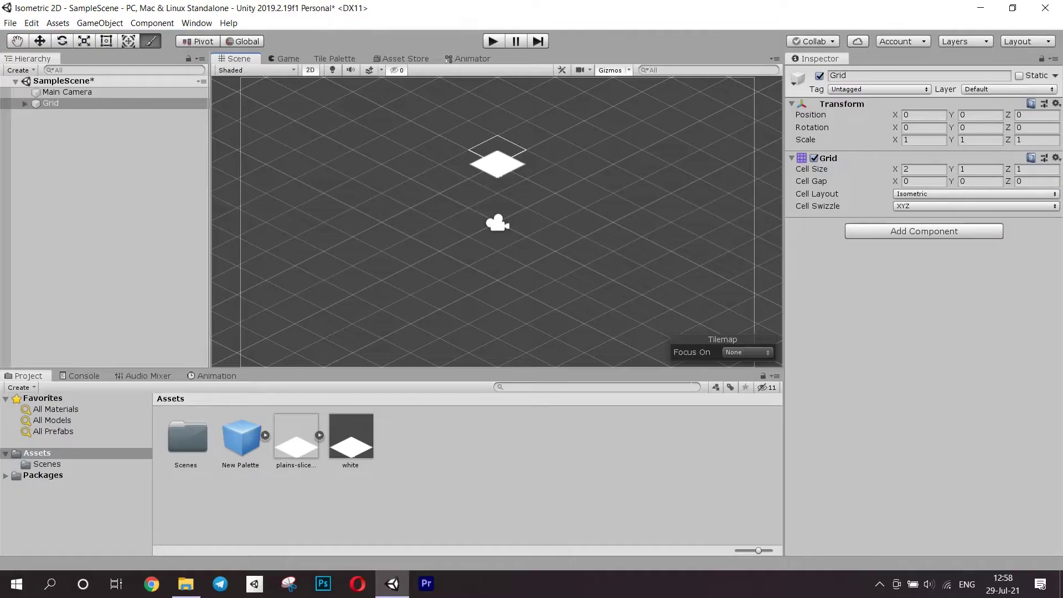
Paint white isometric tiles across the grid and move the first house up-left.
{"action": "mouse_move", "coordinate": [497, 149]}
{"action": "left_mouse_down"}
{"action": "mouse_move", "coordinate": [356, 244]}
{"action": "mouse_move", "coordinate": [439, 304]}
{"action": "mouse_move", "coordinate": [428, 189]}
{"action": "mouse_move", "coordinate": [553, 277]}
{"action": "mouse_move", "coordinate": [570, 195]}
{"action": "mouse_move", "coordinate": [549, 252]}
{"action": "left_mouse_up"}
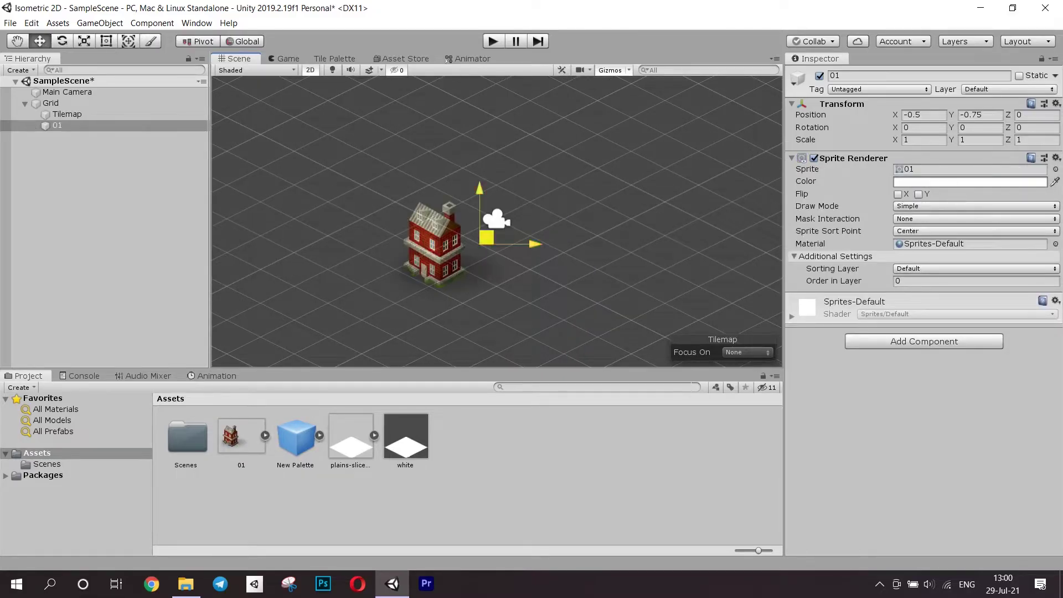
{"action": "left_click_drag", "start_coordinate": [487, 237], "coordinate": [469, 212]}
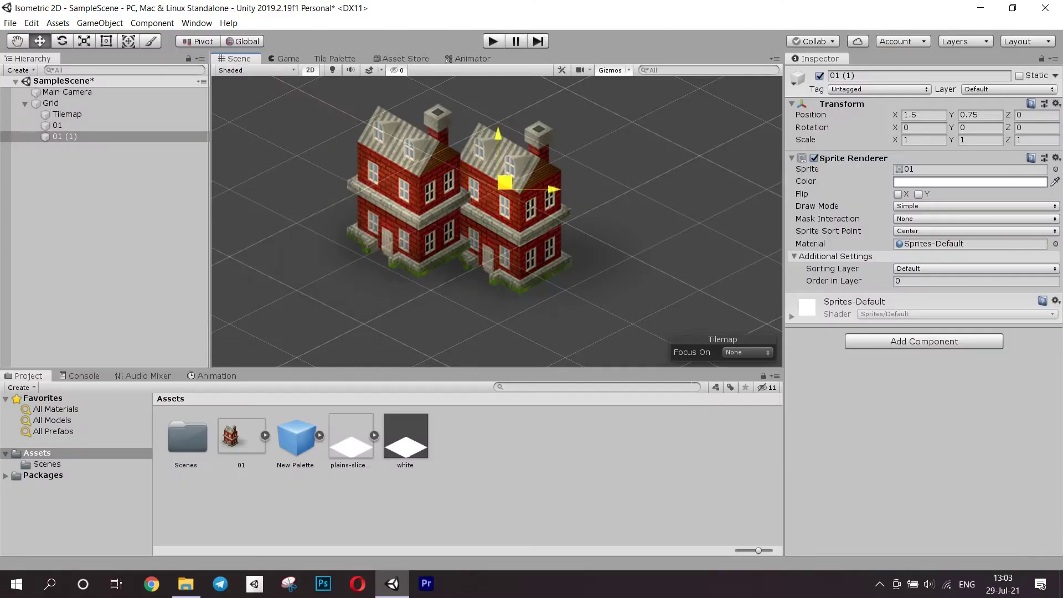
Shift house 01 (1) half a cell down-right and set the sprite pivot to Bottom.
{"action": "left_click_drag", "start_coordinate": [505, 183], "coordinate": [539, 199]}
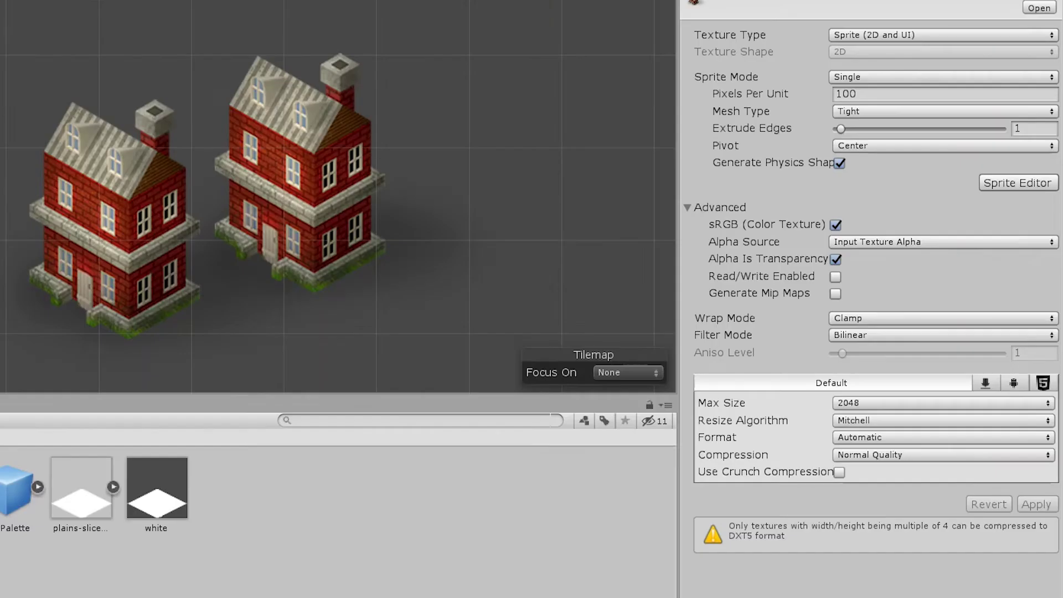
{"action": "left_click", "coordinate": [942, 146]}
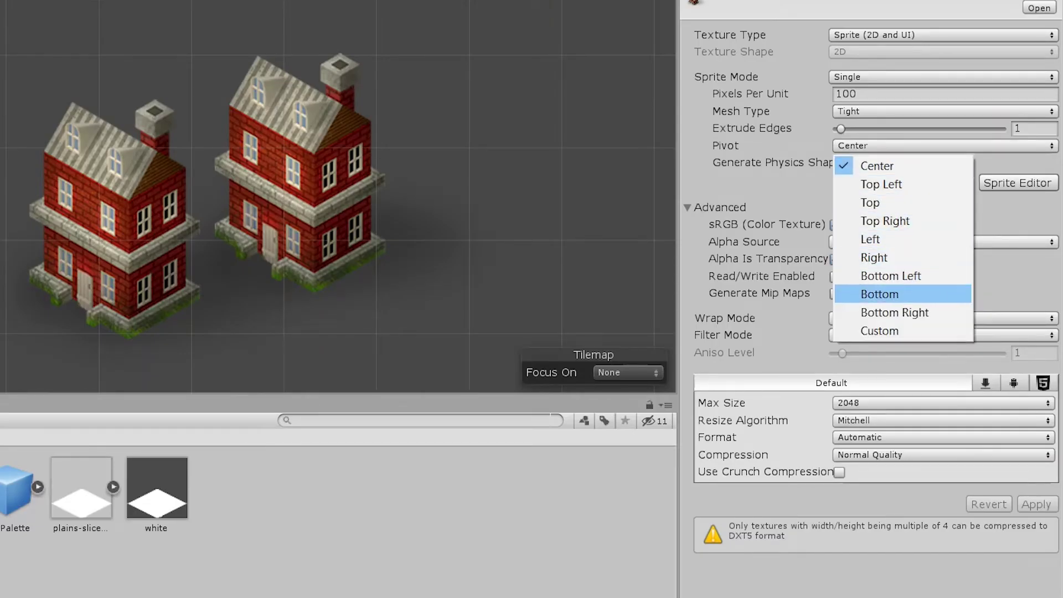
{"action": "left_click", "coordinate": [881, 294]}
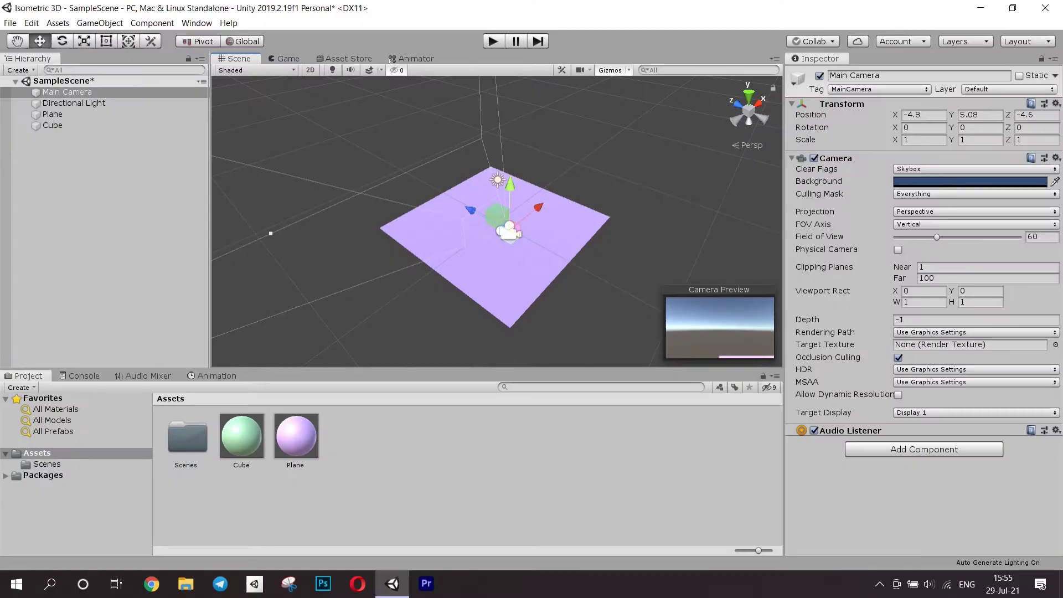
Set Main Camera rotation to X 30, Y 45 and switch its Projection to Orthographic.
{"action": "left_click_drag", "start_coordinate": [271, 234], "coordinate": [352, 200], "text": "alt"}
{"action": "key", "text": "ctrl+2"}
{"action": "left_click", "coordinate": [924, 127]}
{"action": "type", "text": "30"}
{"action": "key", "text": "Tab"}
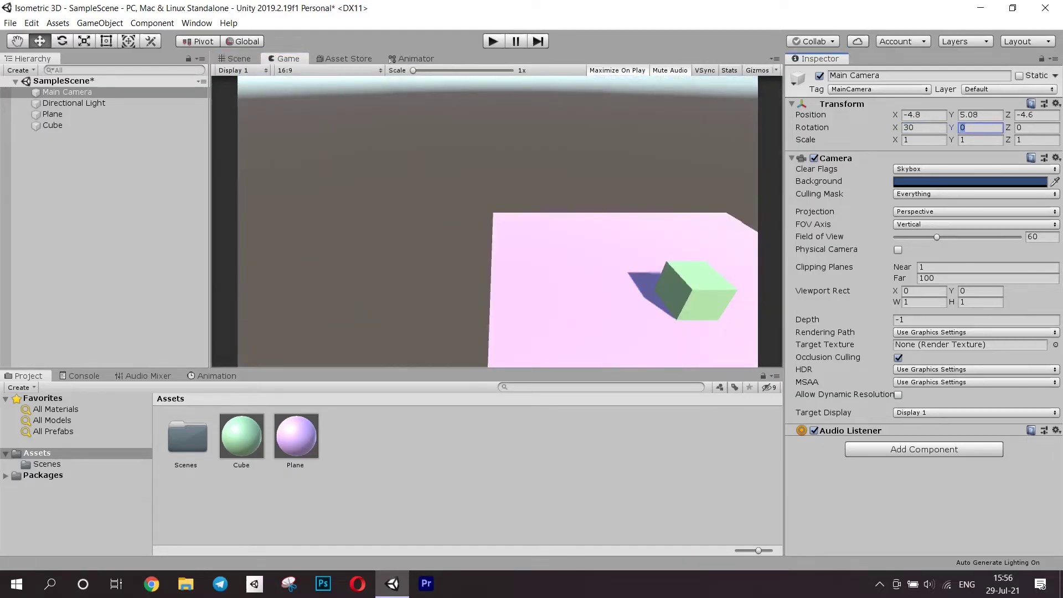
{"action": "type", "text": "45"}
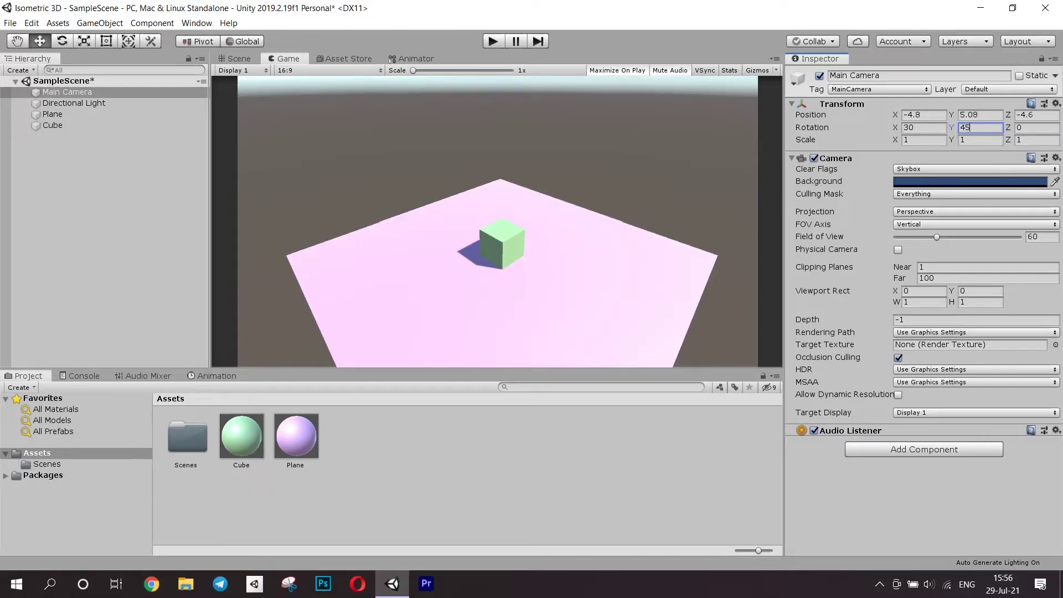
{"action": "left_click", "coordinate": [974, 212]}
{"action": "left_click", "coordinate": [922, 237]}
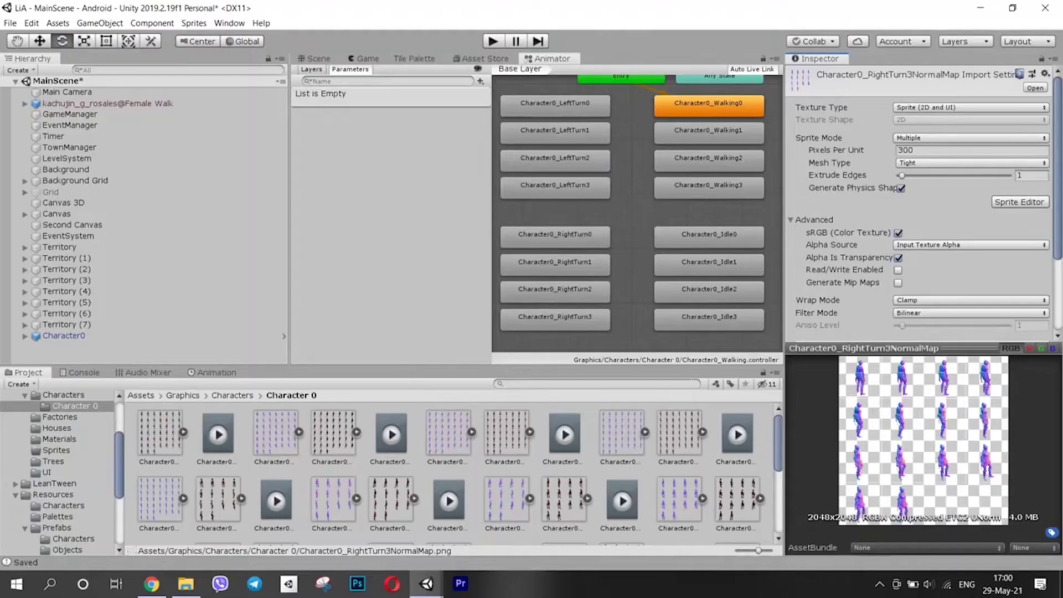
Scroll to review the Directional Light's rotation of 50, -30 in the Game view.
{"action": "scroll", "coordinate": [460, 474], "scroll_direction": "down", "scroll_amount": 3}
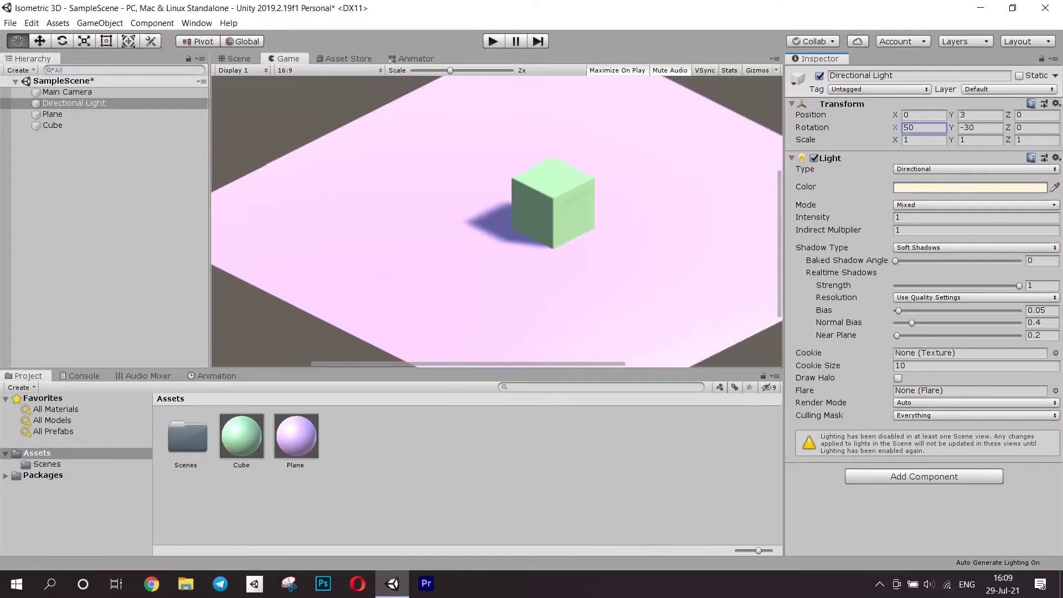
{"action": "scroll", "coordinate": [497, 222], "scroll_direction": "up", "scroll_amount": 2}
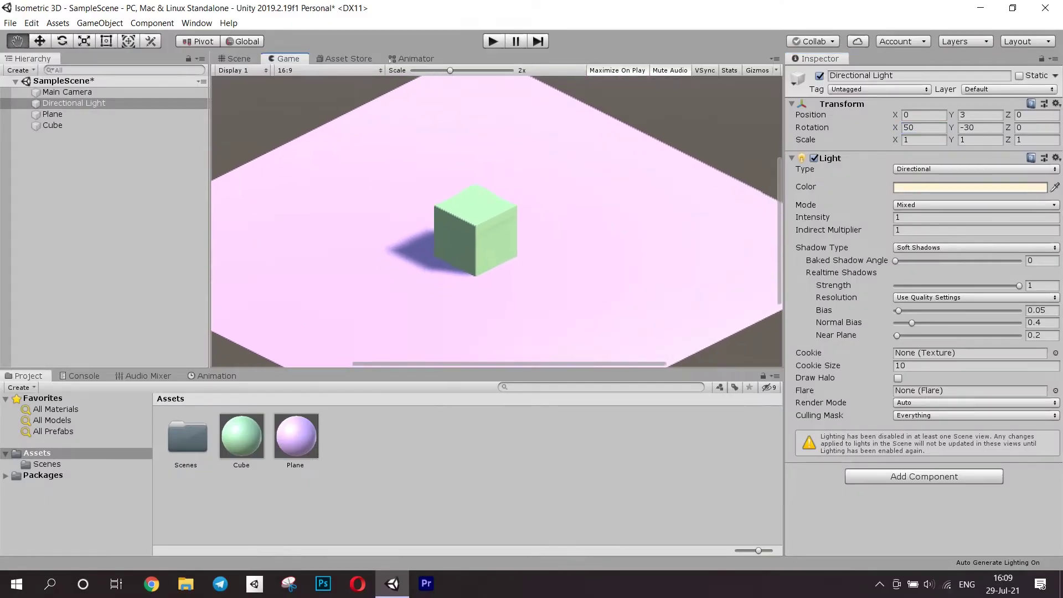
Enter 50 as the Directional Light's Rotation X value.
{"action": "left_click", "coordinate": [924, 127]}
{"action": "type", "text": "5"}
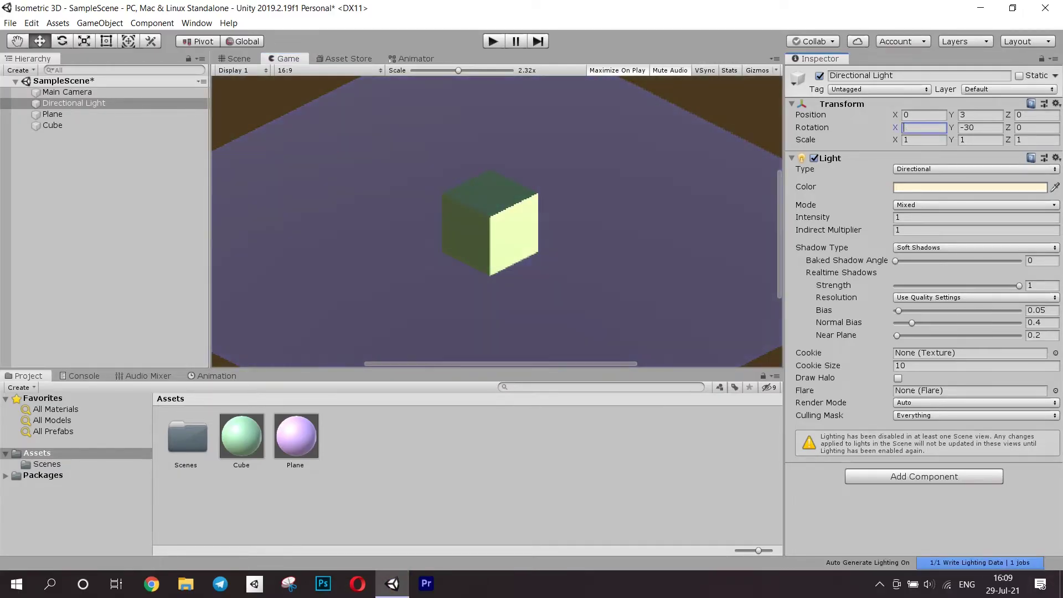
{"action": "type", "text": "0"}
{"action": "key", "text": "Tab"}
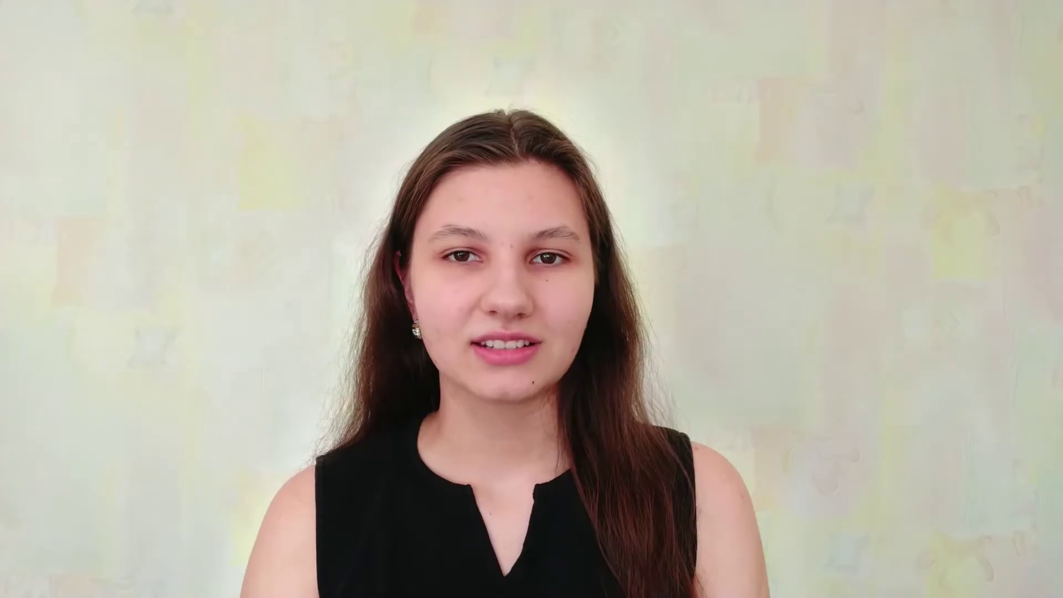